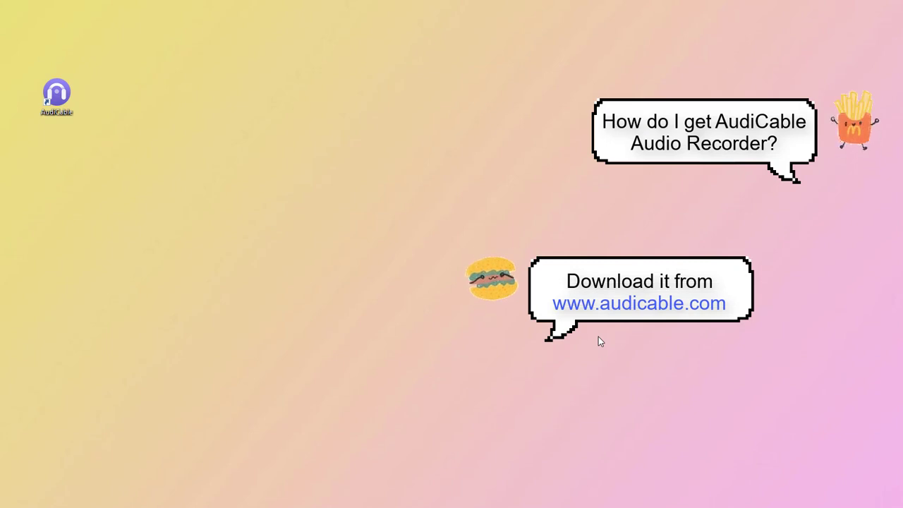
Launch AudiCable from the desktop and move its window slightly to the right.
double_click(57, 95)
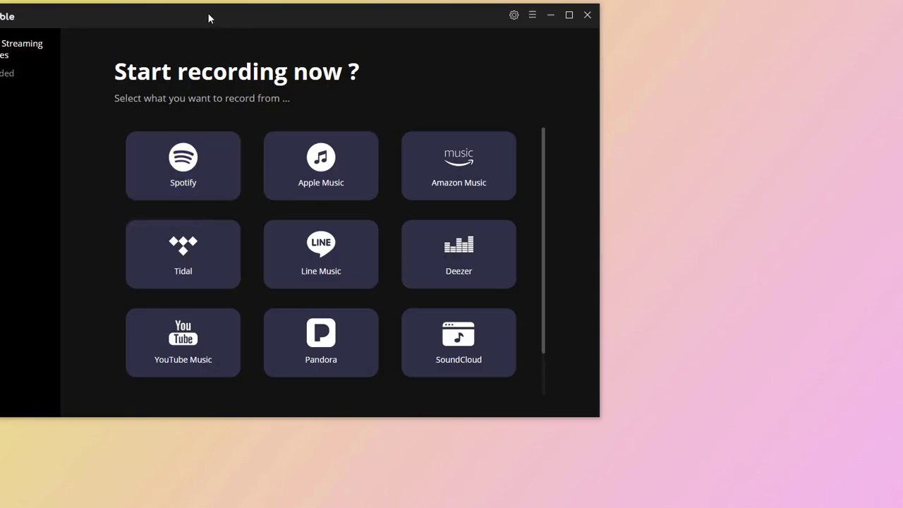
left_click_drag(208, 19, 270, 20)
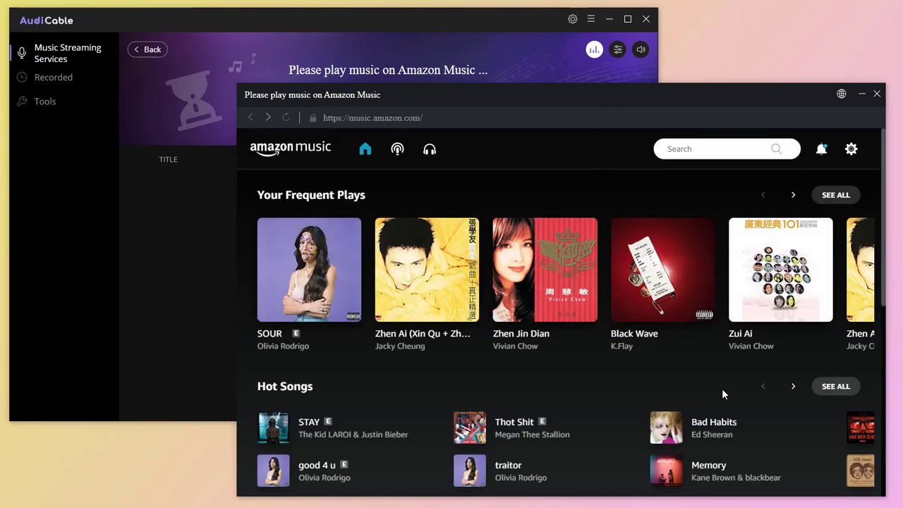
Scroll down the Amazon Music home page and open the Best Songs of 2020 playlist.
left_click(852, 151)
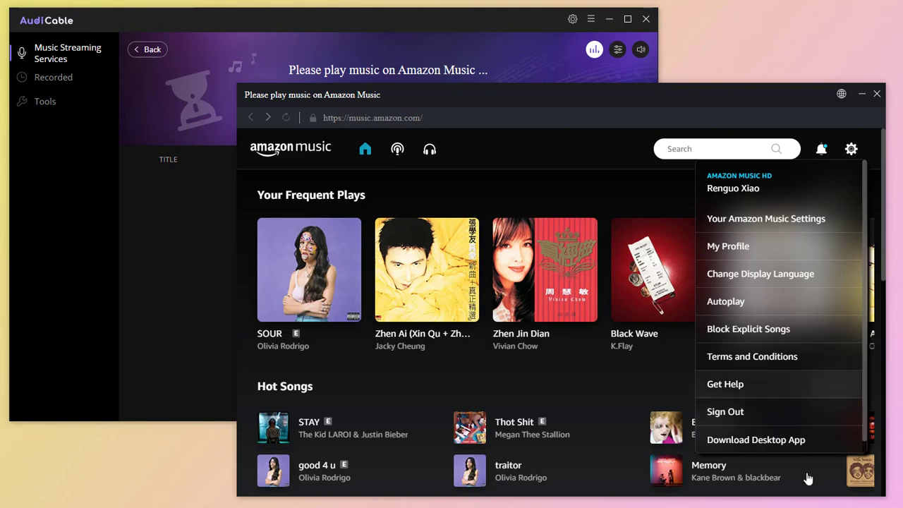
left_click(859, 131)
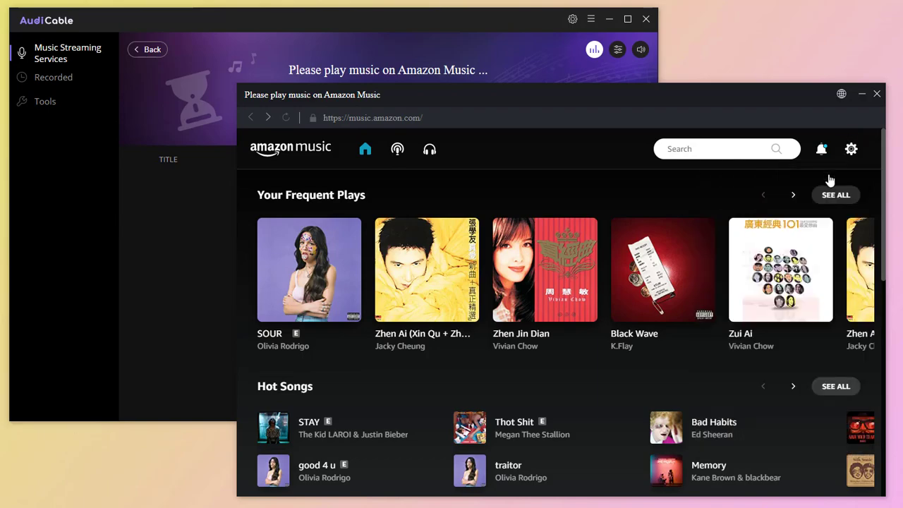
scroll(512, 417, "down", 7)
scroll(575, 409, "down", 10)
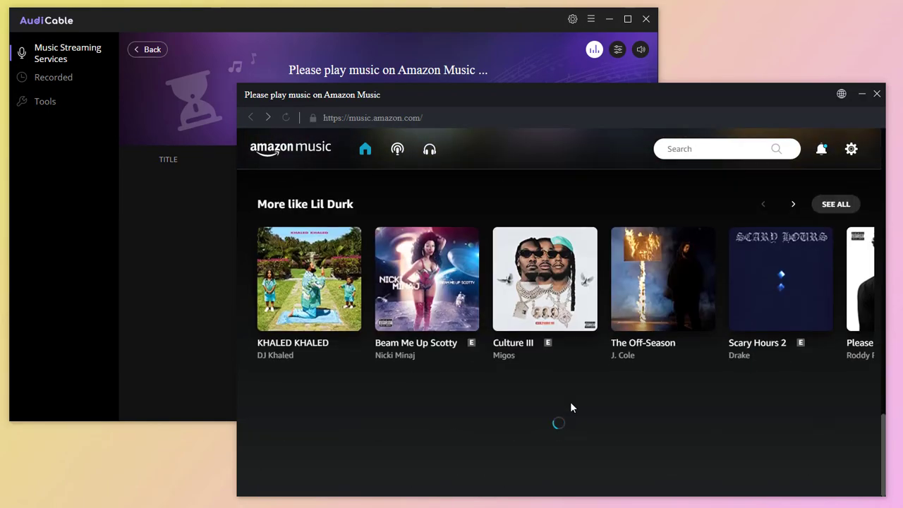
scroll(571, 406, "down", 7)
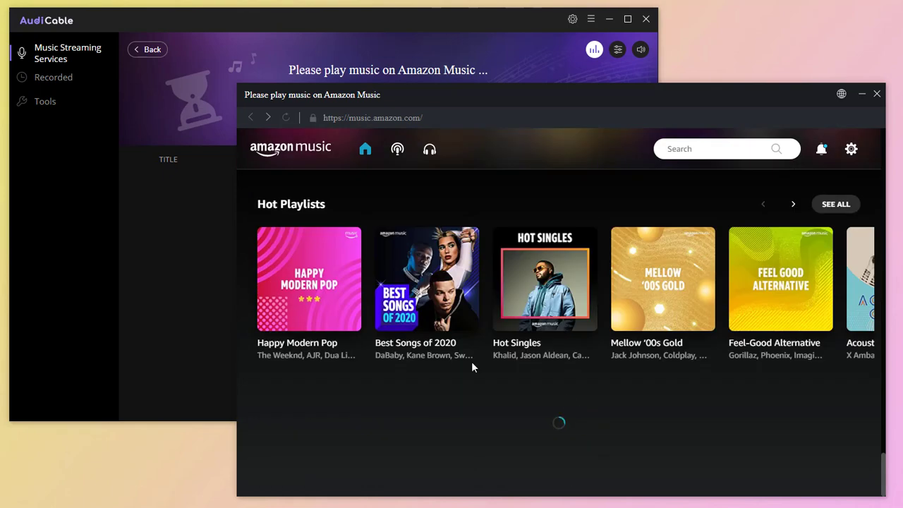
left_click(439, 345)
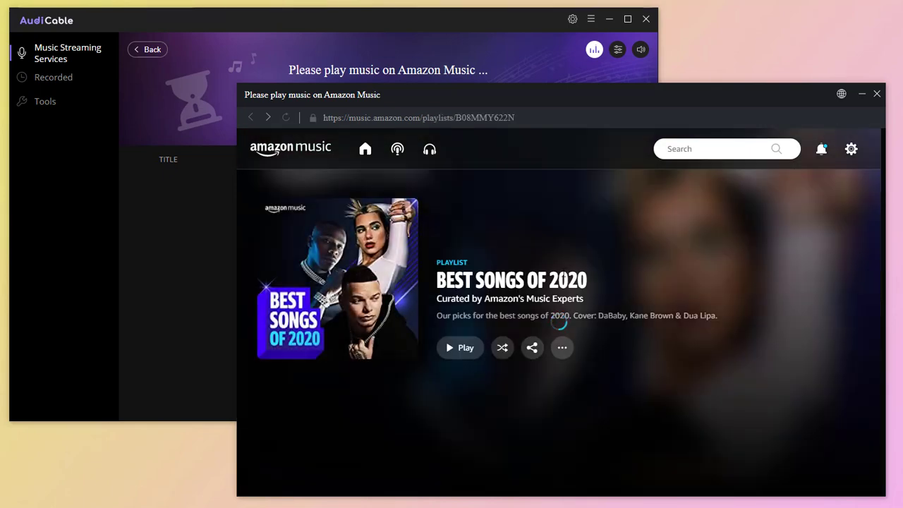
Set output to 320kbps MP3, saved in Documents\AudiCable\Android Ringtone.
left_click(573, 19)
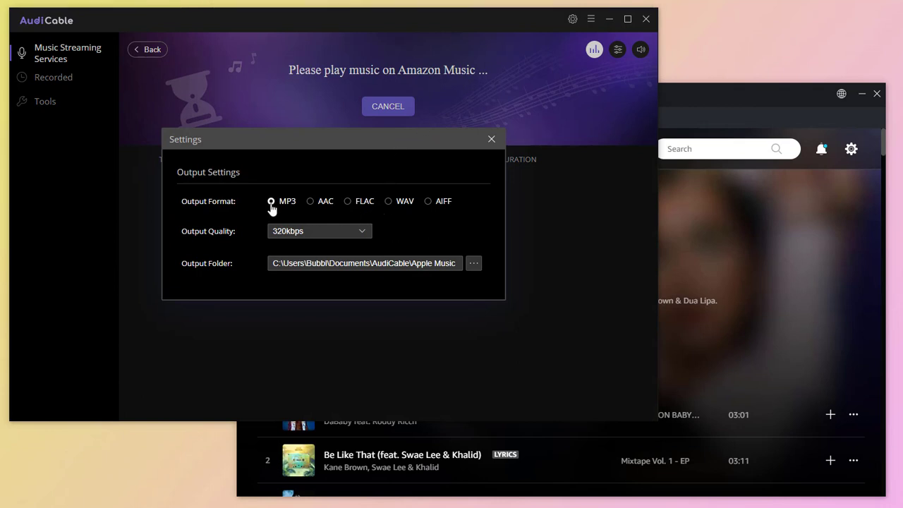
left_click(367, 239)
left_click(303, 310)
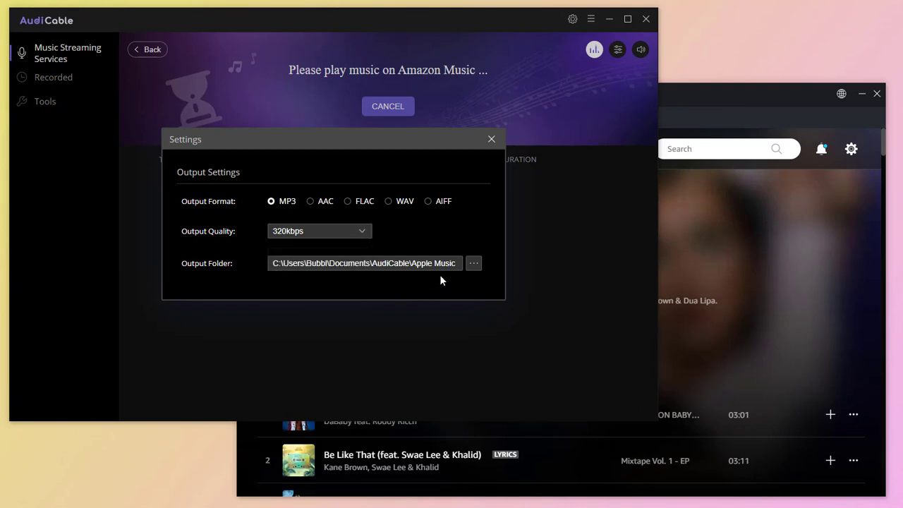
left_click(475, 263)
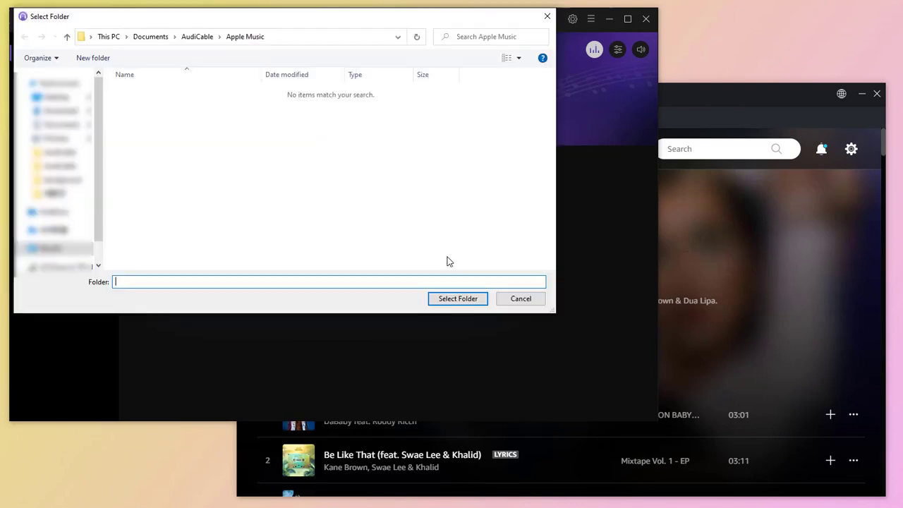
left_click(199, 37)
left_click(154, 127)
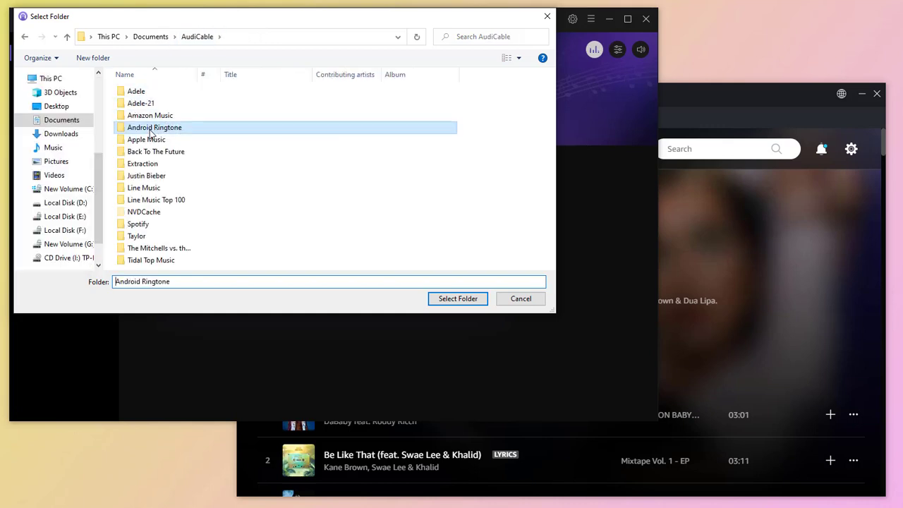
left_click(457, 298)
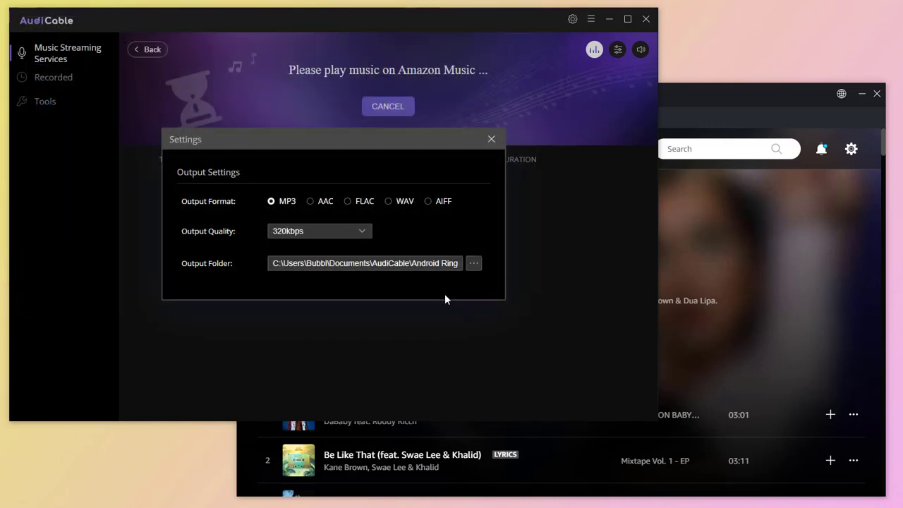
left_click(491, 139)
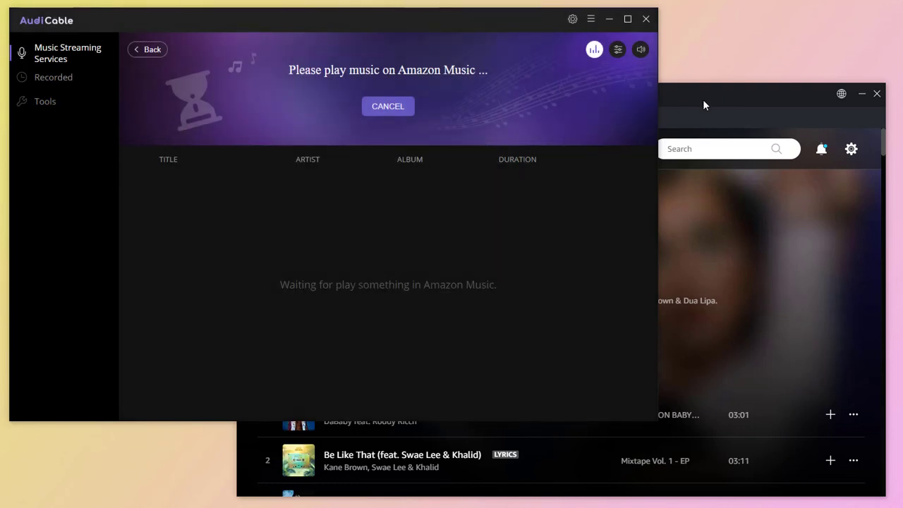
Play the playlist from ROCKSTAR, then pause after four tracks have been recorded.
left_click(703, 100)
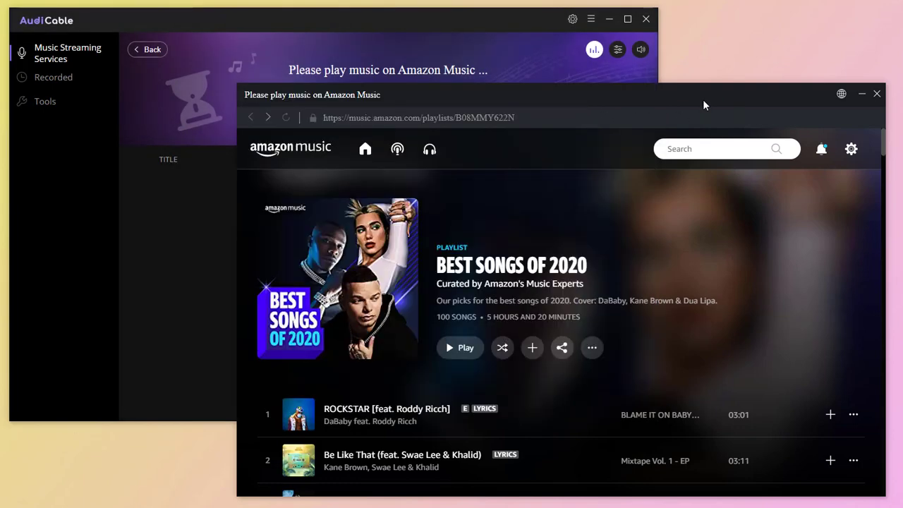
left_click(299, 418)
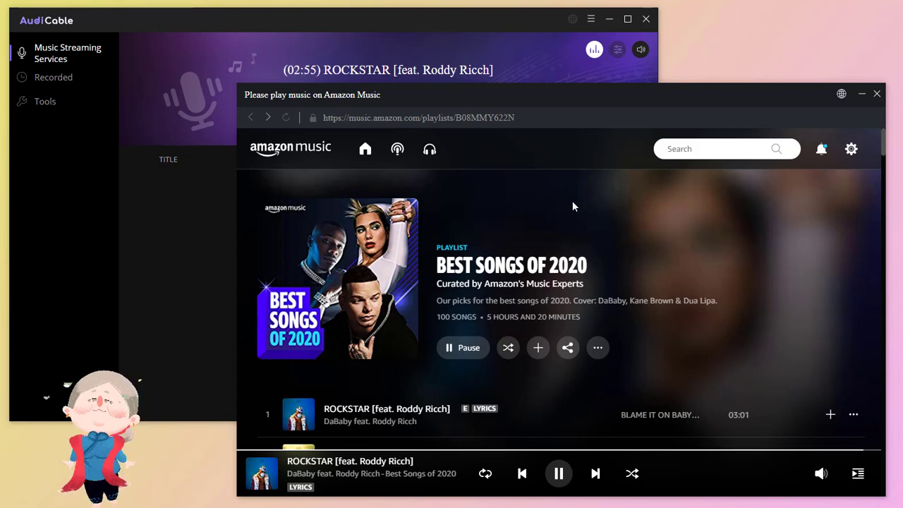
scroll(572, 201, "down", 1)
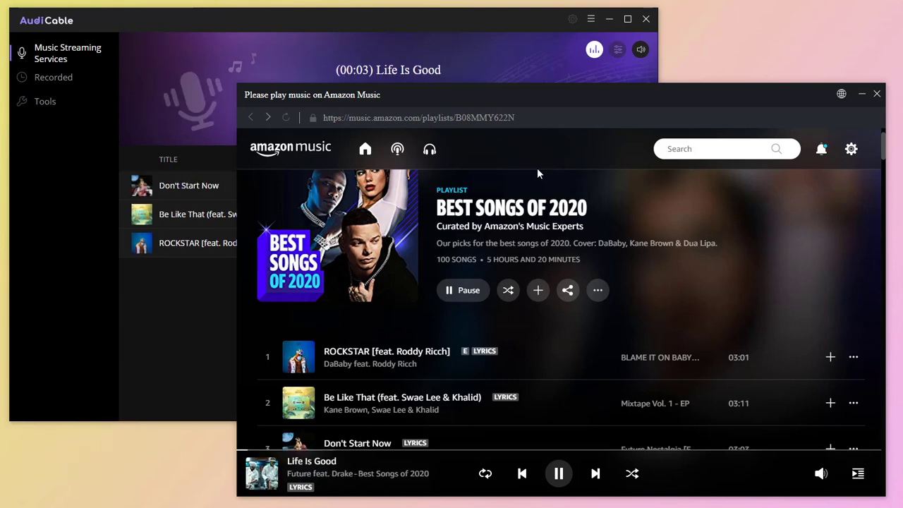
left_click(560, 473)
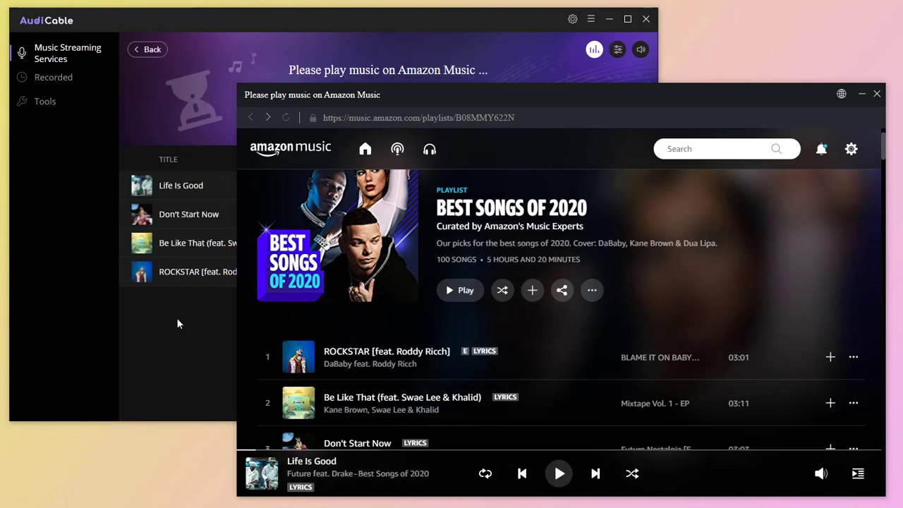
Delete the 7-second Life Is Good recording along with its local file.
left_click(187, 329)
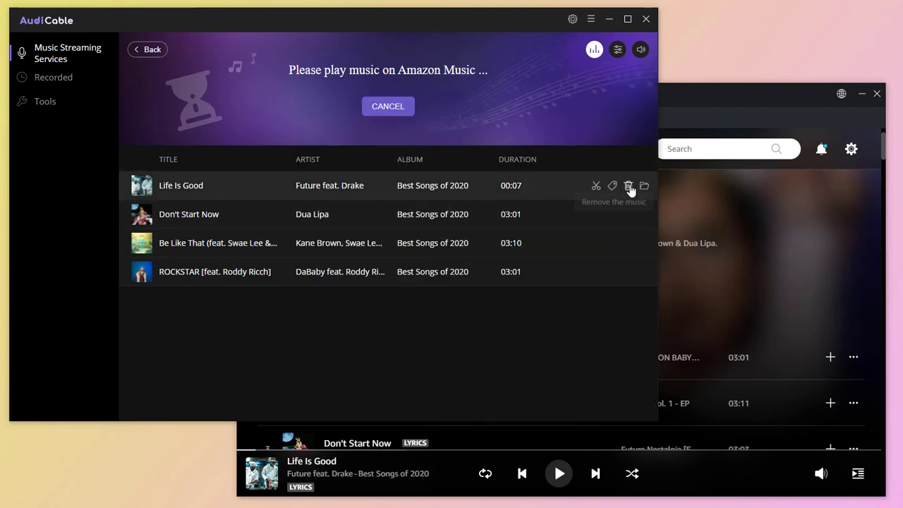
left_click(629, 187)
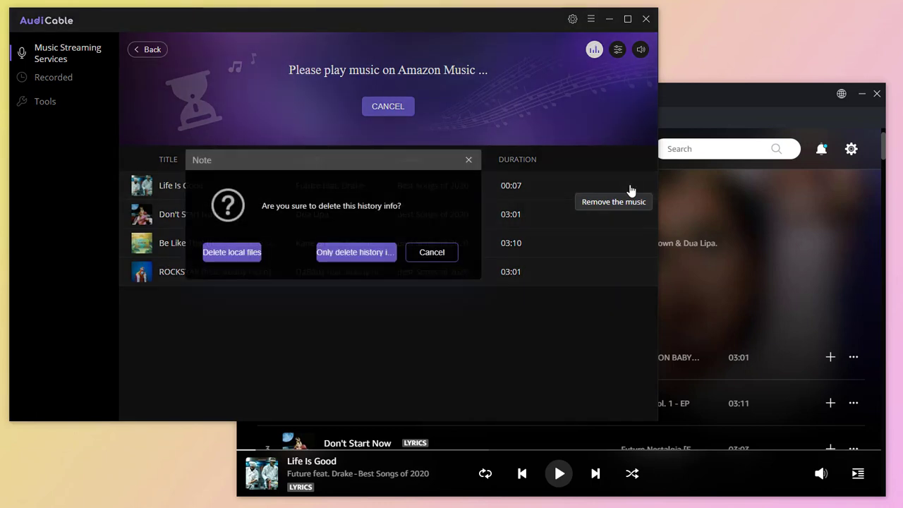
left_click(233, 252)
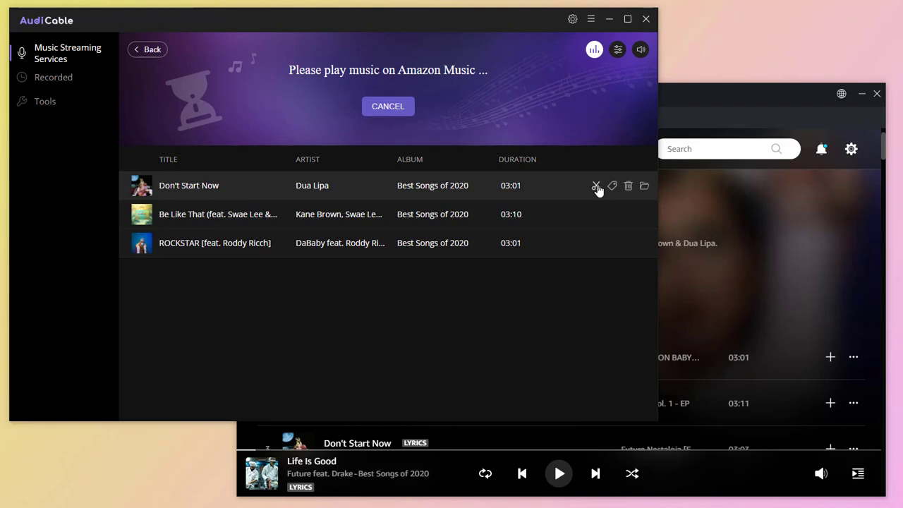
Trim Don't Start Now to 0:20.9–1:30.5 with MP3 as the output format.
left_click(596, 187)
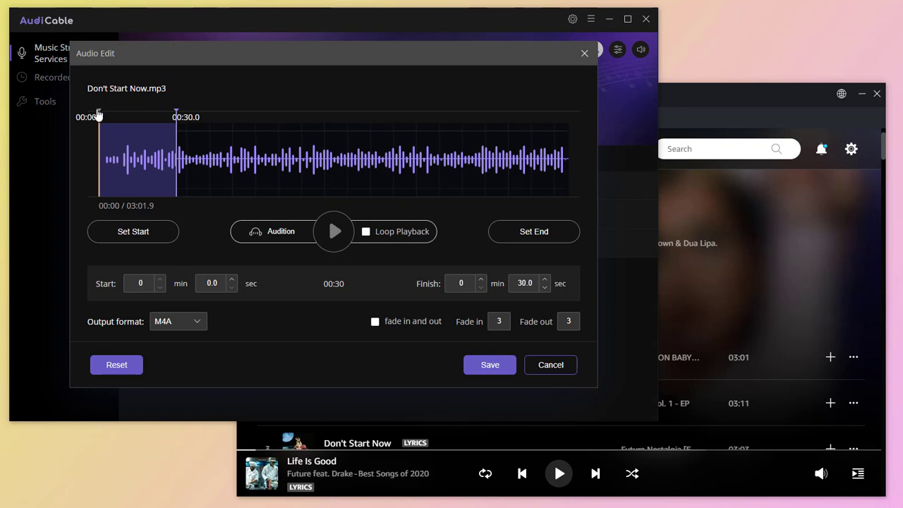
left_click_drag(99, 115, 153, 121)
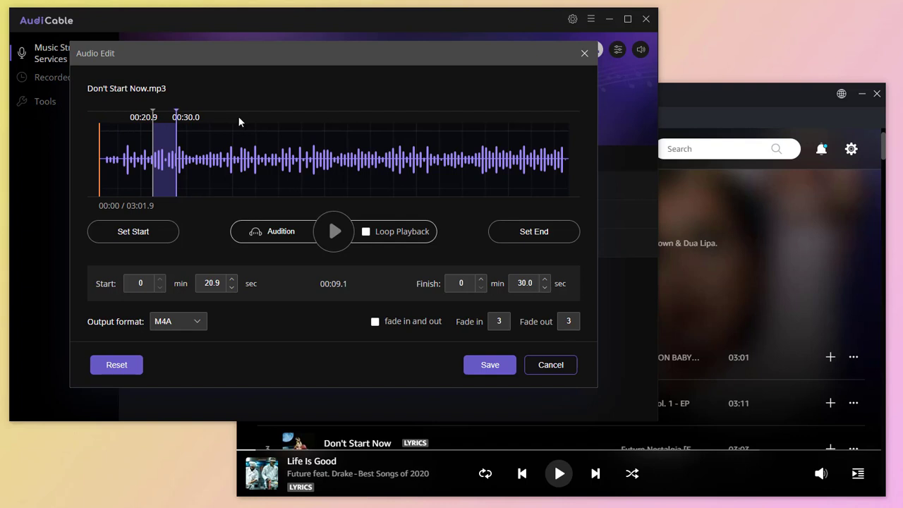
mouse_move(176, 119)
left_mouse_down()
mouse_move(344, 129)
mouse_move(335, 133)
left_mouse_up()
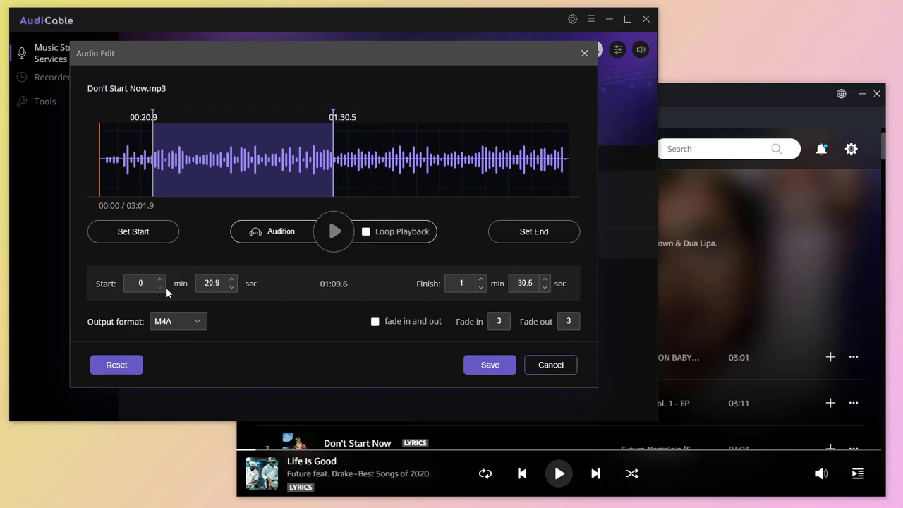
left_click(173, 326)
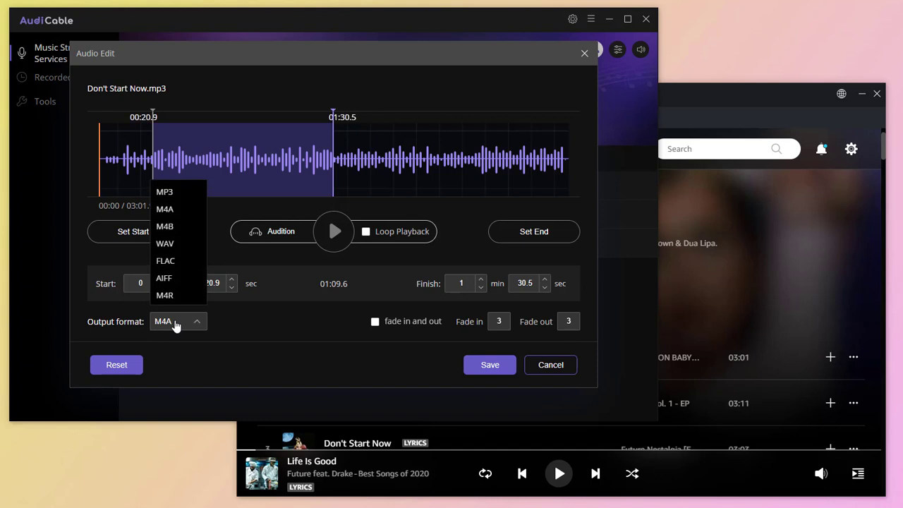
left_click(192, 192)
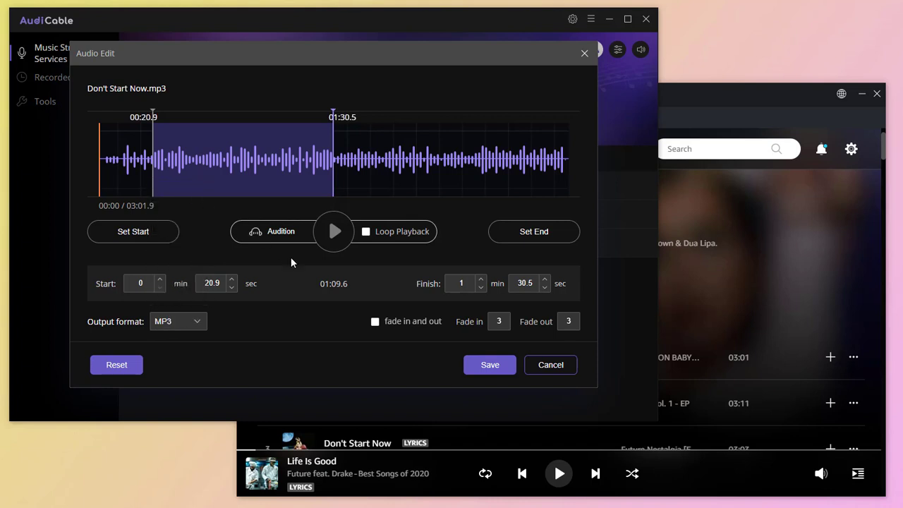
Save the trimmed ringtone, view its dated AudioEdit folder, and dismiss the success screen.
left_click(487, 365)
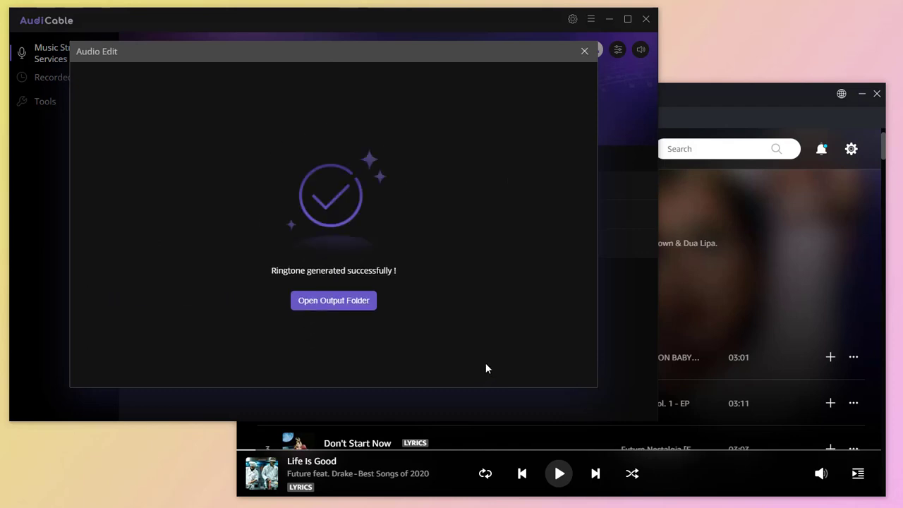
left_click(333, 301)
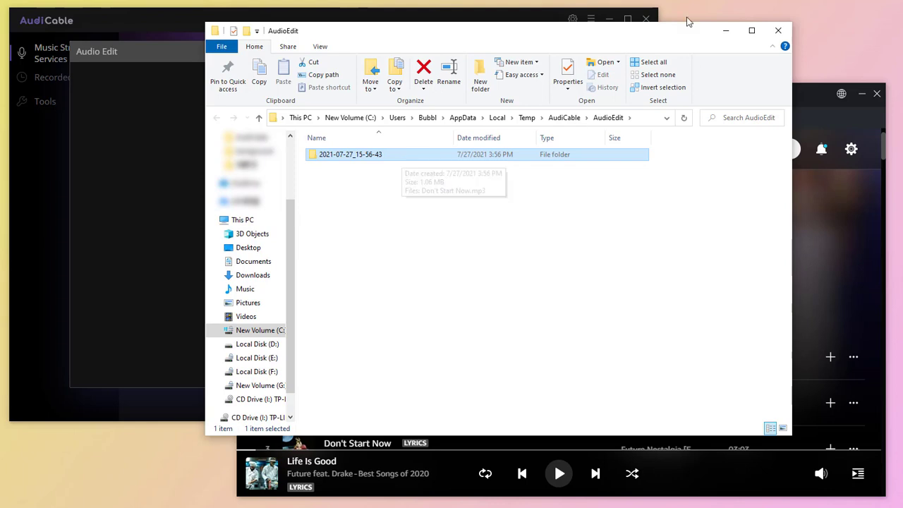
left_click(612, 21)
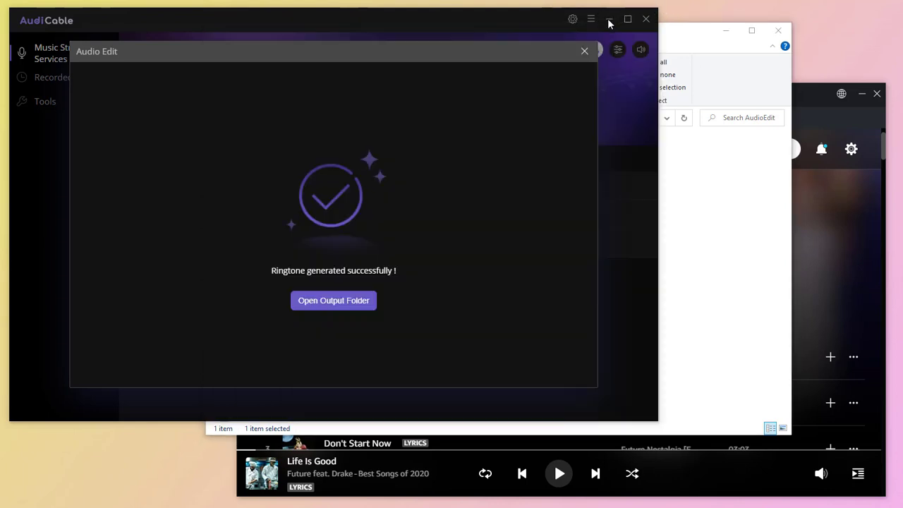
left_click(585, 51)
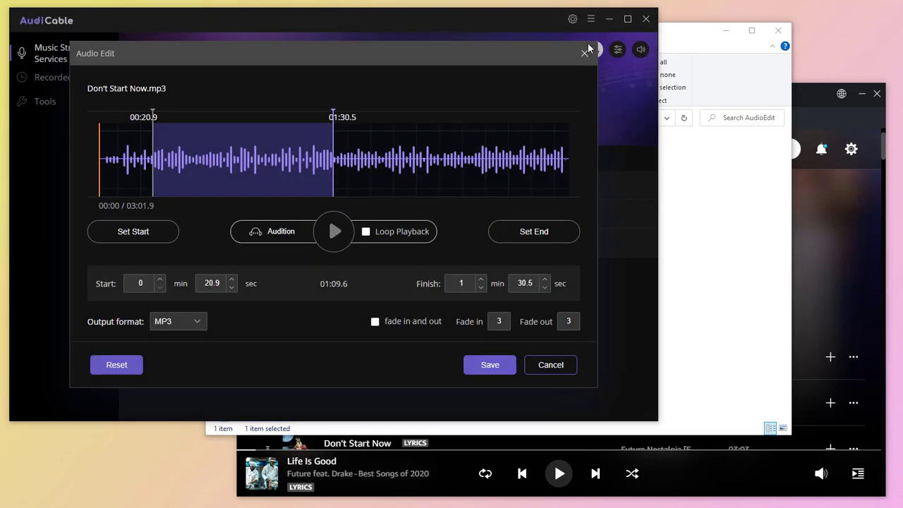
Close the audio editor, reveal Don't Start Now.mp3 in Android Ringtone, and minimise AudiCable.
left_click(585, 54)
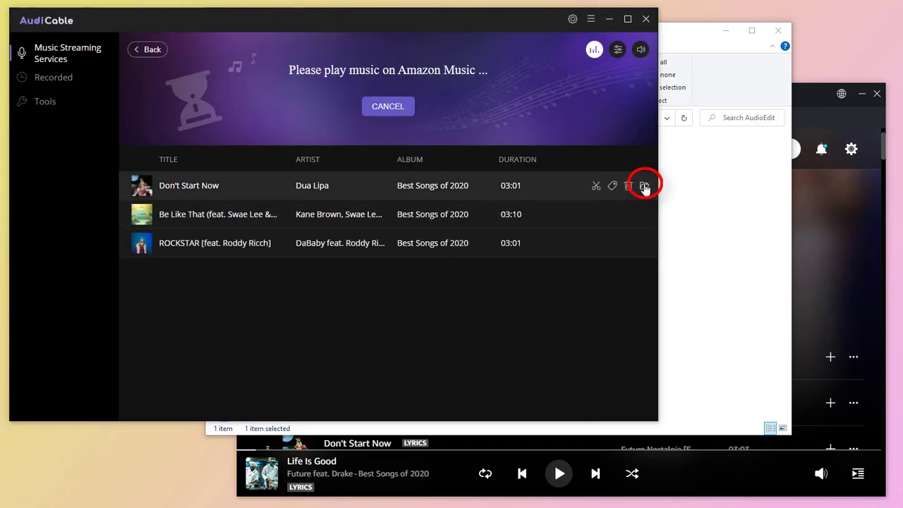
left_click(644, 186)
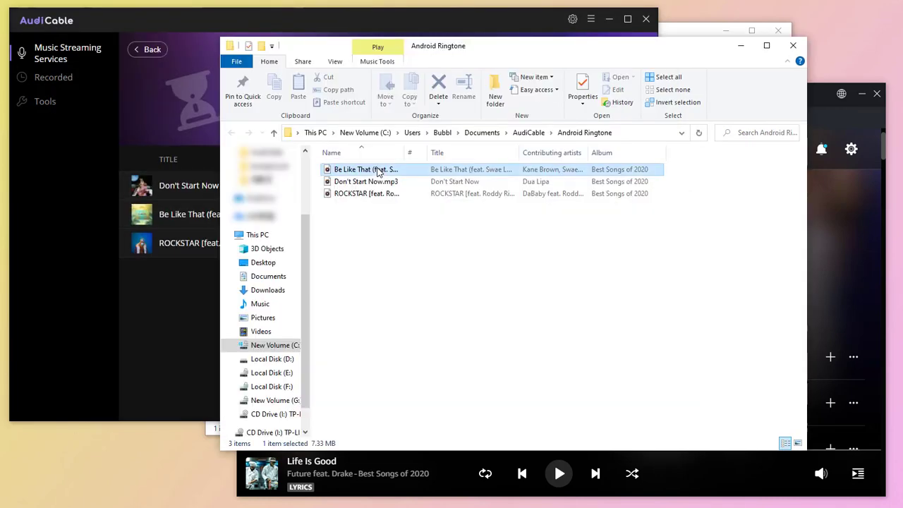
left_click(372, 181)
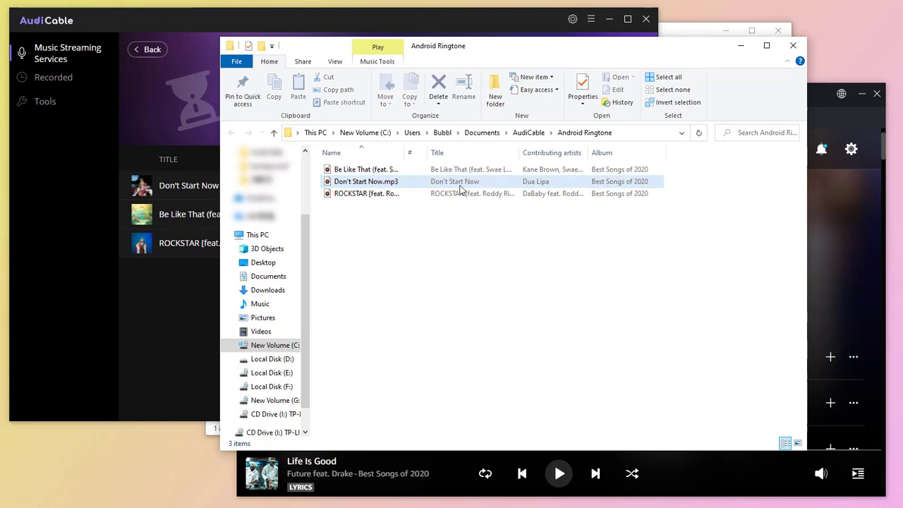
left_click(609, 20)
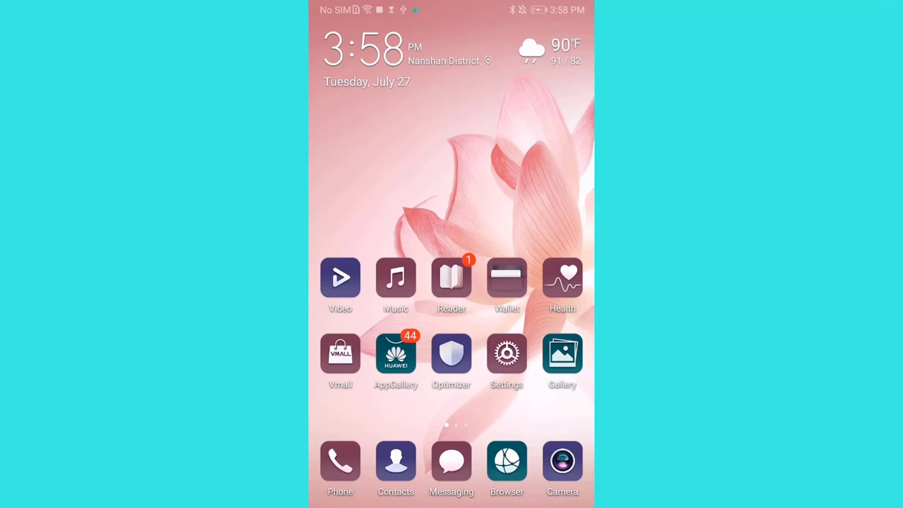
Change the phone's USB mode from Charging via USB to Transfer files.
left_click_drag(524, 12, 480, 494)
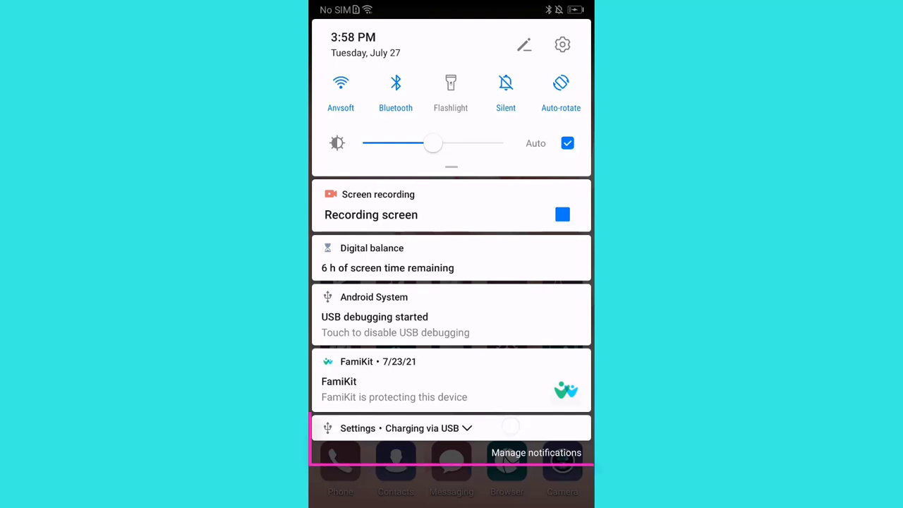
left_click(467, 429)
left_click(423, 444)
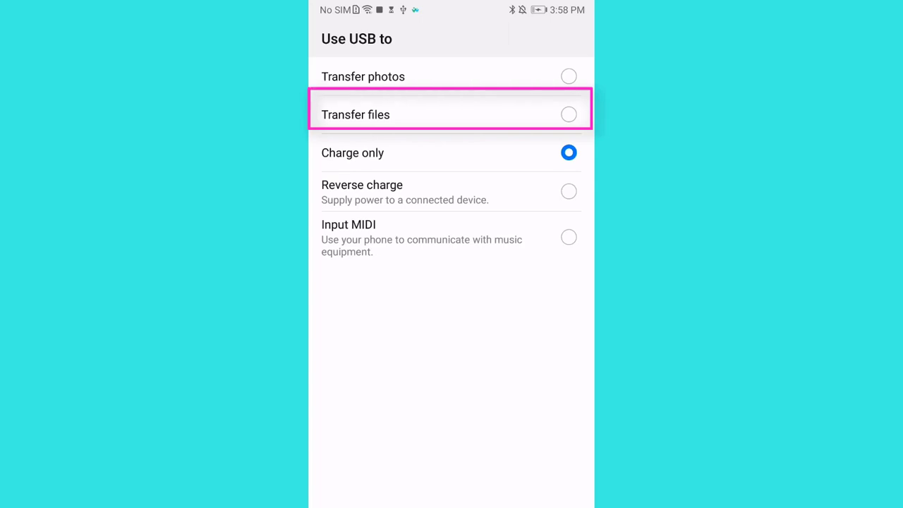
left_click(423, 114)
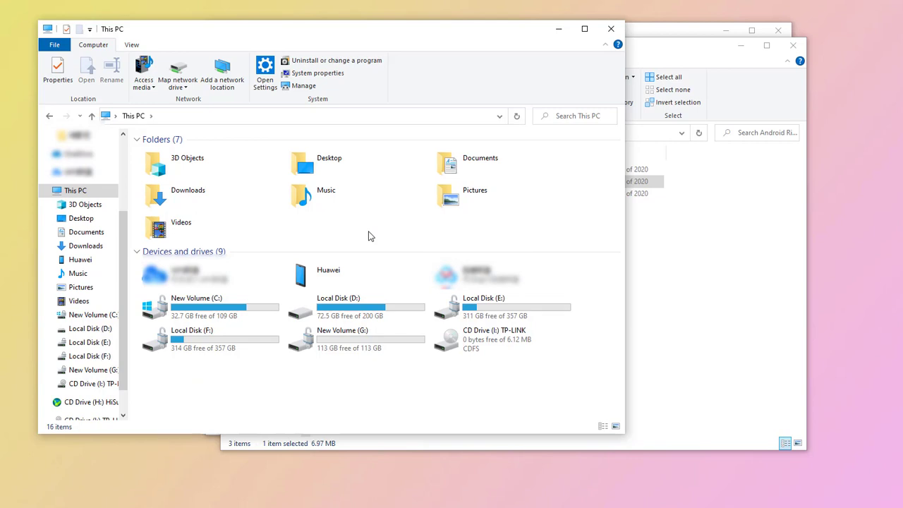
Create a folder named 'Amazon' in the Huawei phone's Internal storage\Music folder.
double_click(344, 283)
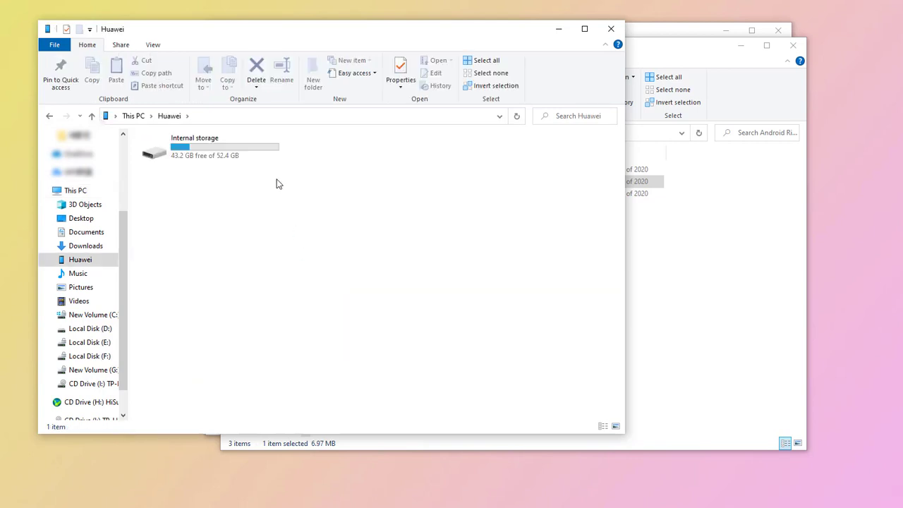
double_click(233, 153)
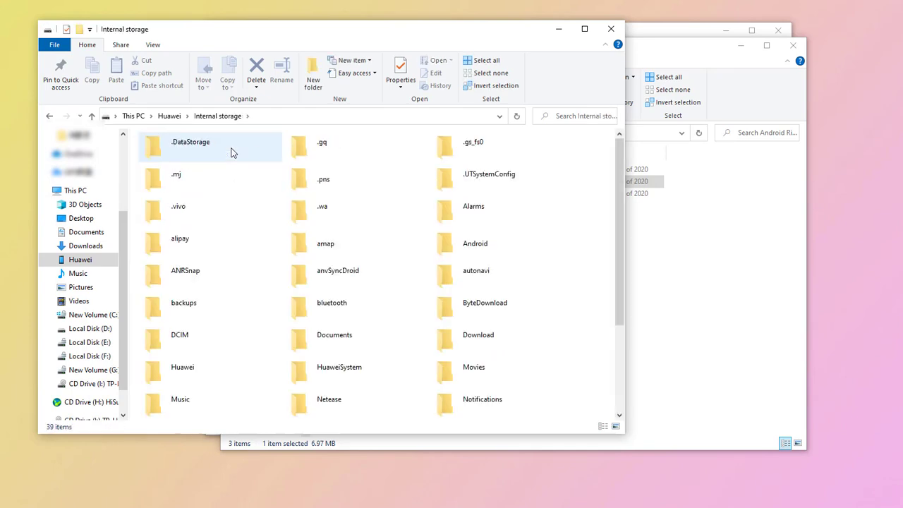
double_click(176, 409)
right_click(187, 182)
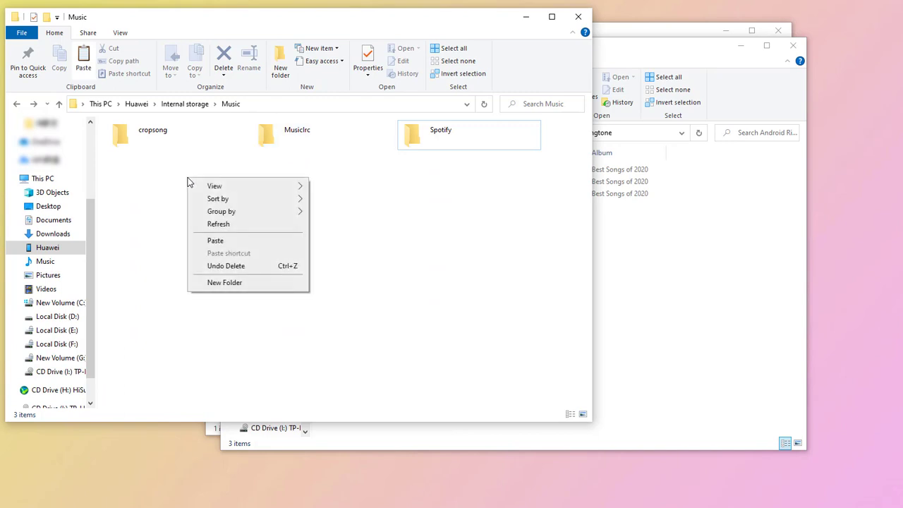
left_click(248, 284)
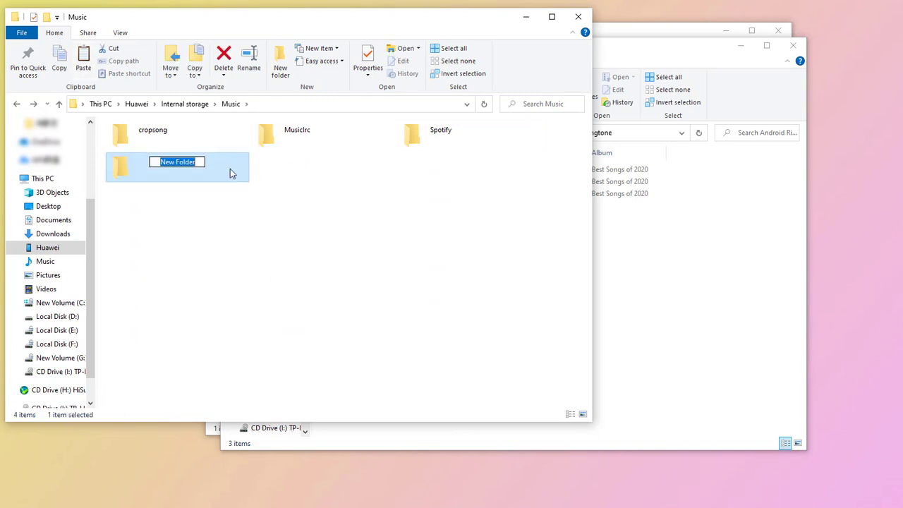
type("Amazon")
left_click(205, 191)
double_click(179, 162)
Copy the three recorded song MP3s from Android Ringtone into the Amazon folder.
left_click(685, 254)
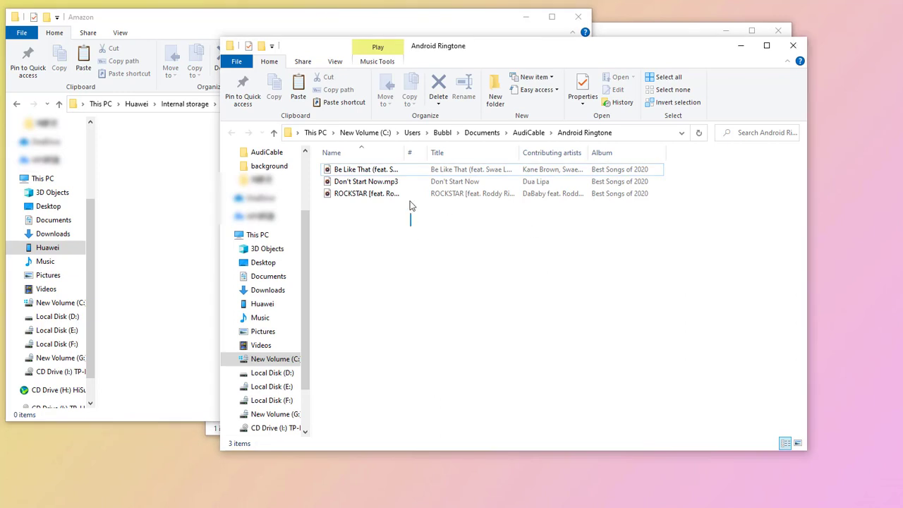
left_click_drag(411, 228, 405, 170)
left_click(193, 233)
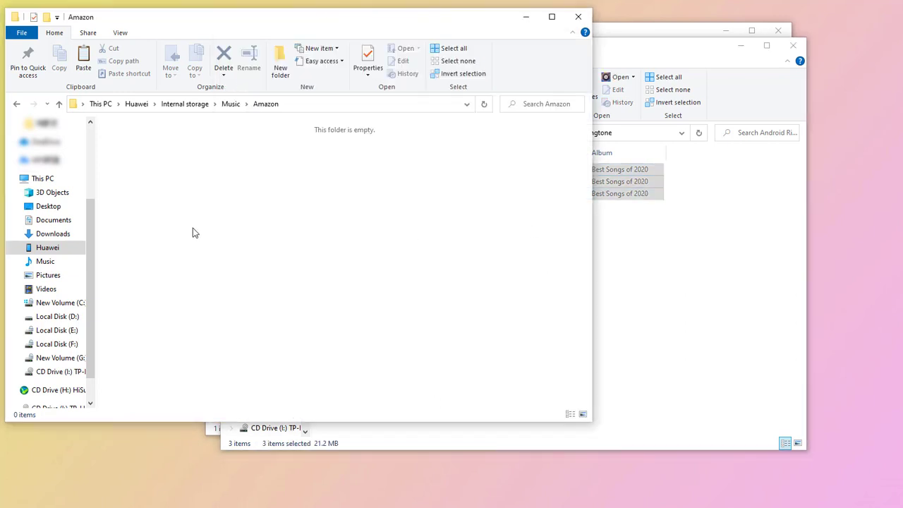
key("ctrl+v")
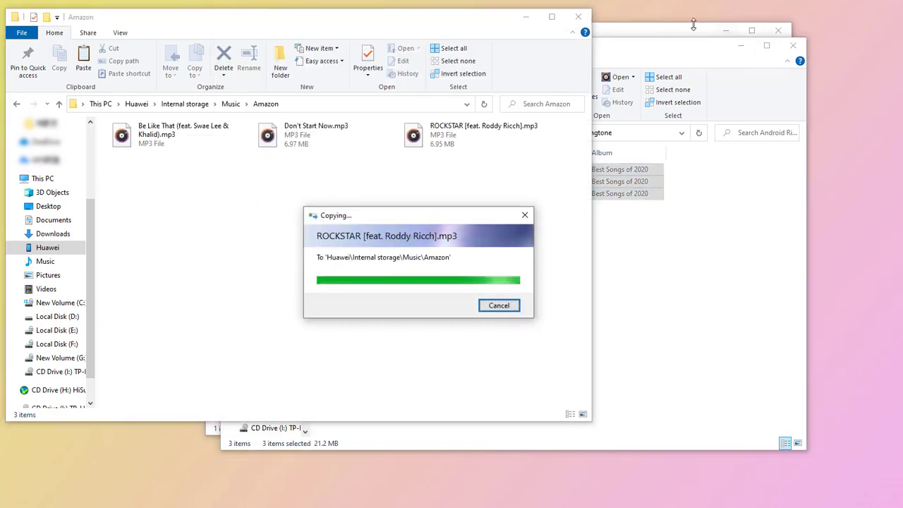
Open the 2021-07-27_15-56-43 folder, try pasting the trimmed song into Amazon, and cancel the conflict.
left_click(660, 26)
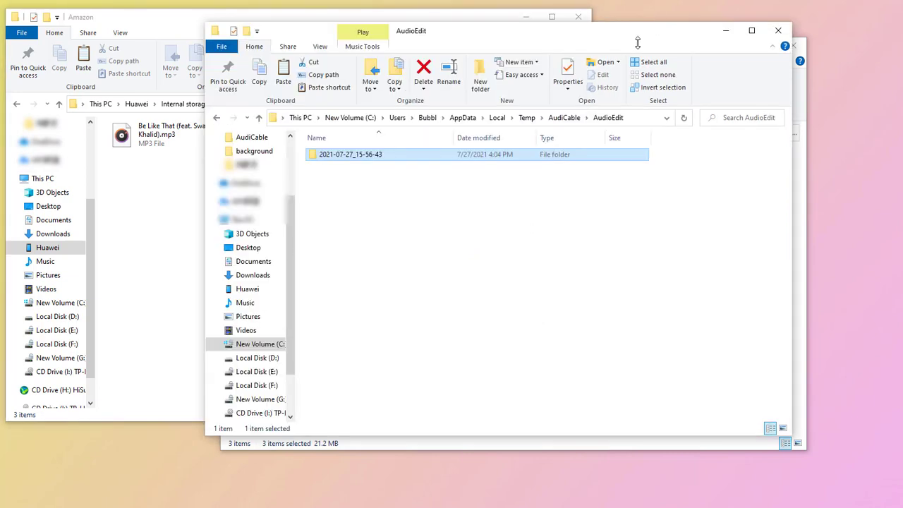
double_click(469, 159)
left_click(371, 157)
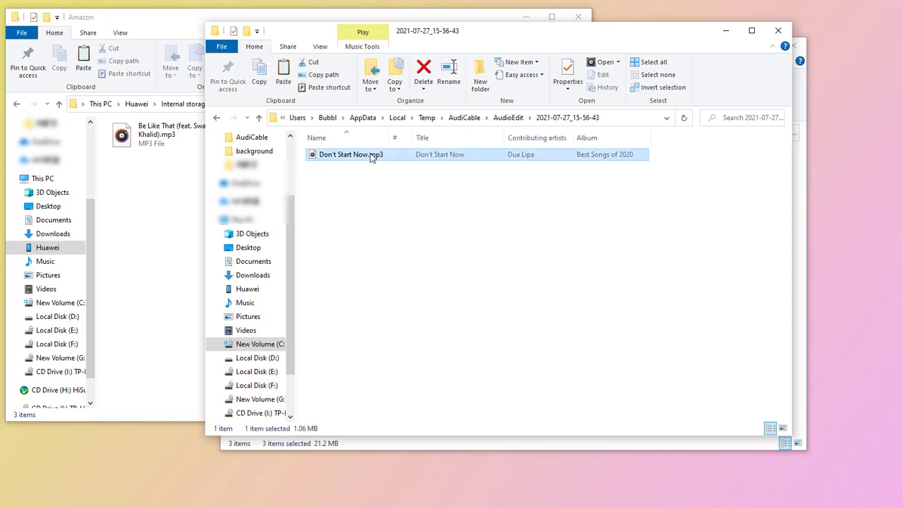
left_click(161, 204)
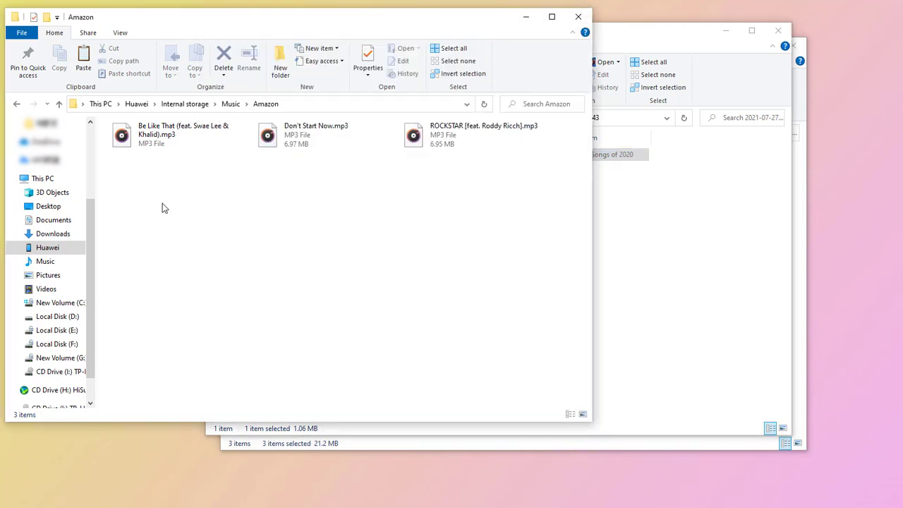
key("ctrl+v")
left_click(532, 146)
Rename the trimmed Don't Start Now.mp3 to Don't Start Now1.mp3.
left_click(381, 154)
right_click(381, 155)
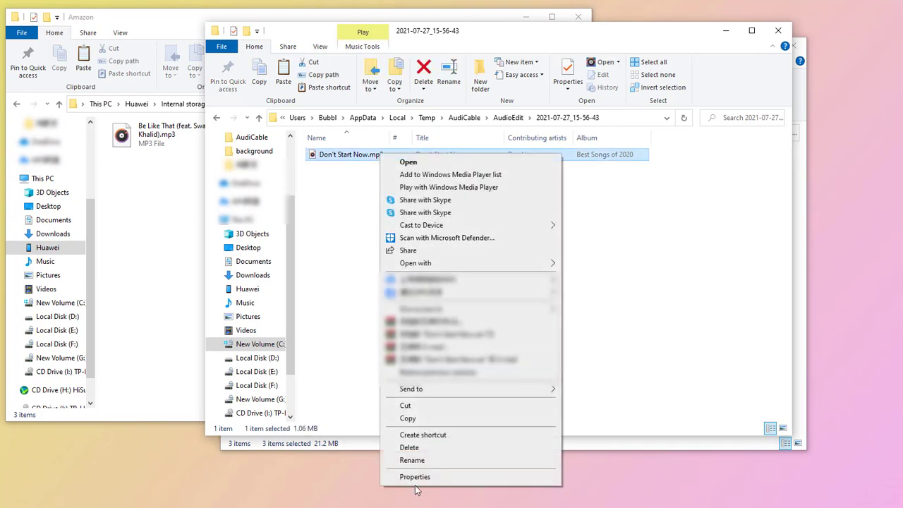
left_click(415, 460)
key("Right")
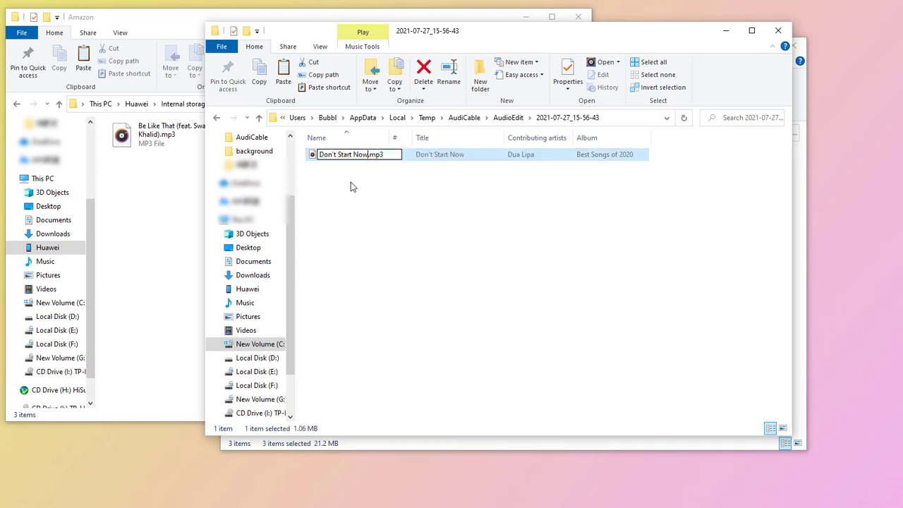
type("1")
left_click(384, 198)
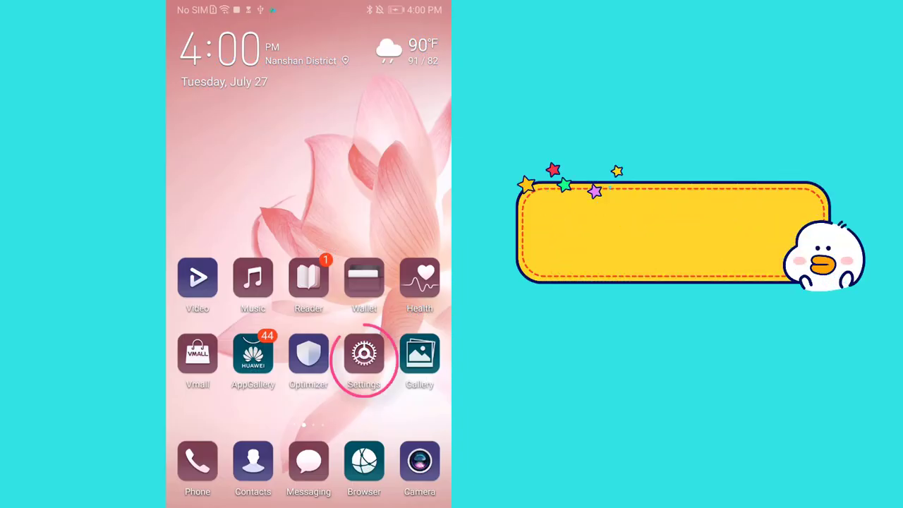
In the phone's Settings, go to Sounds and open the SIM 1 ringtone choices.
left_click(365, 354)
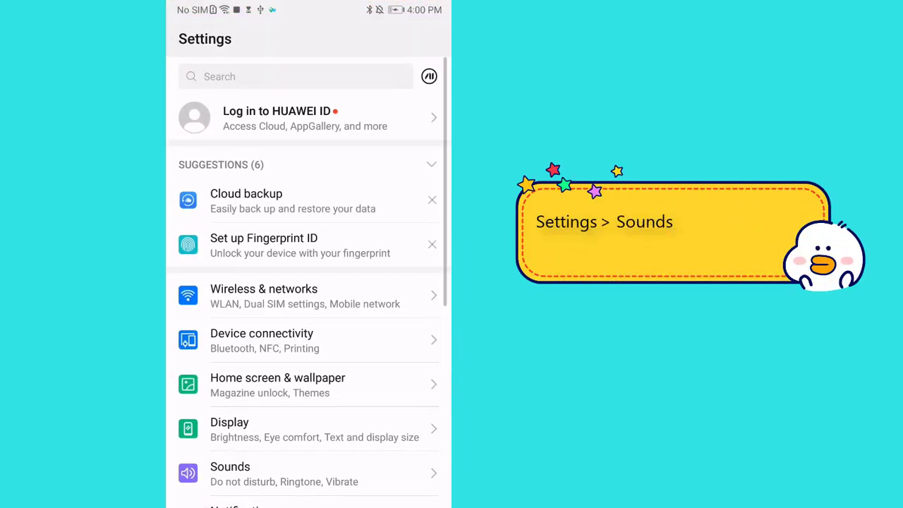
left_click_drag(363, 455, 374, 389)
left_click(303, 407)
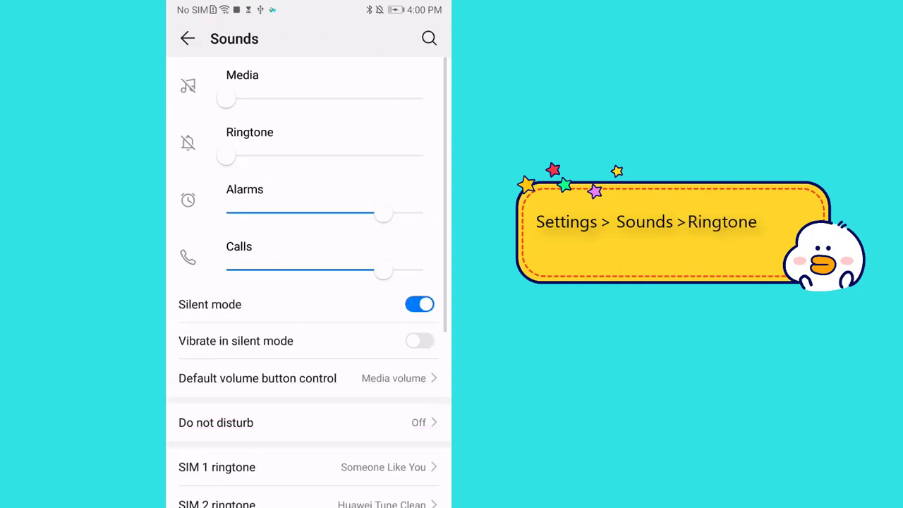
scroll(308, 283, "down", 1)
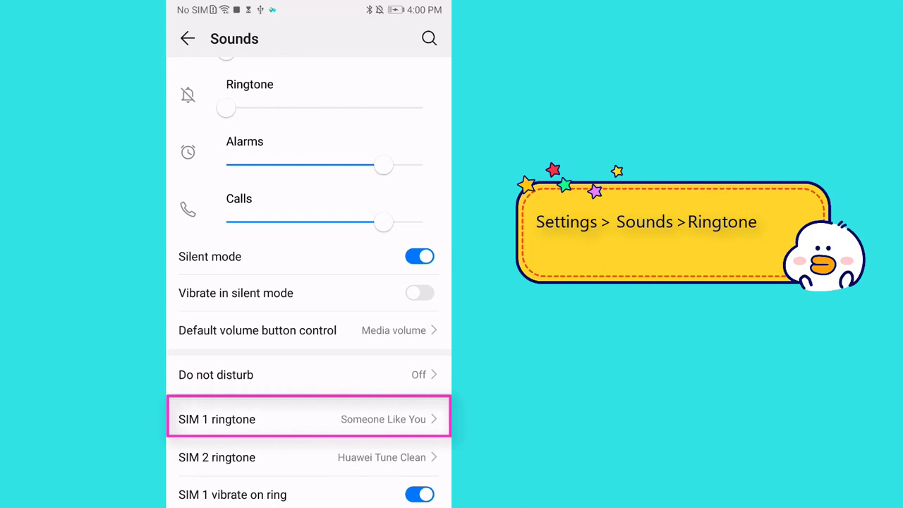
left_click(308, 420)
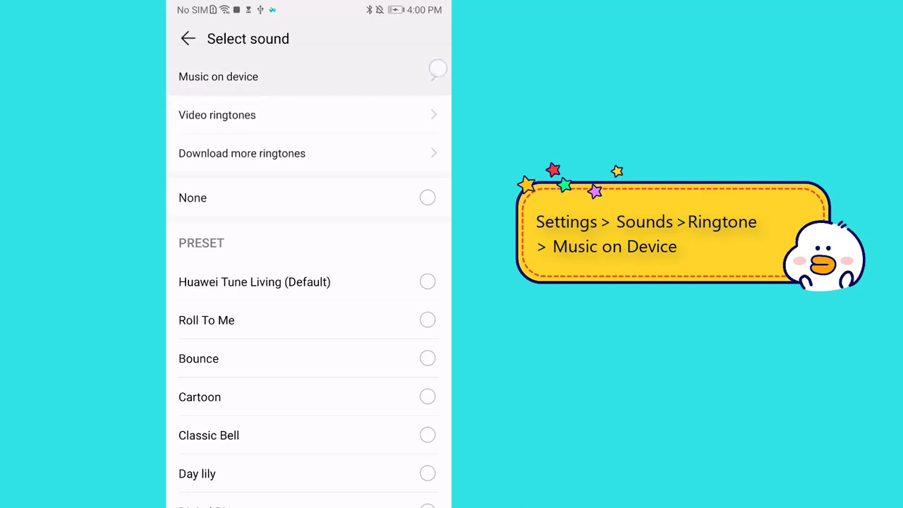
From Music on device, pick the second 'Don't Start Now' as the ringtone.
left_click(438, 68)
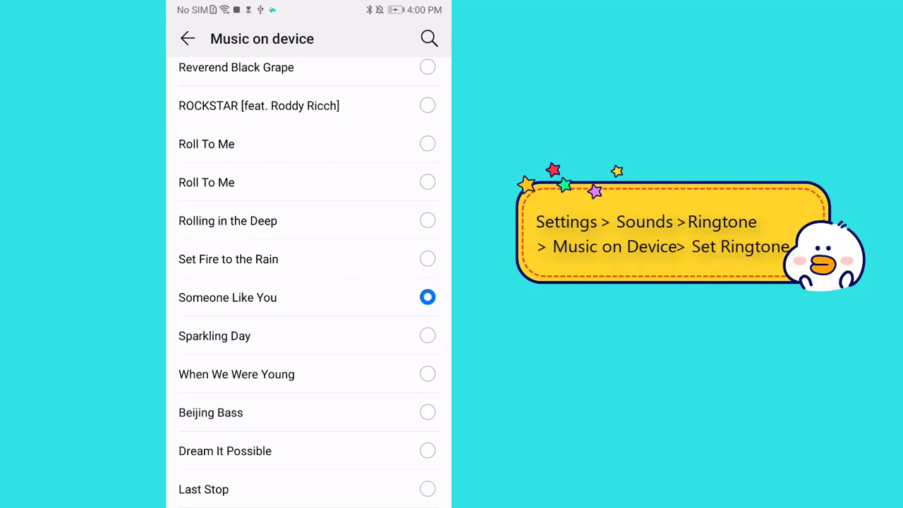
mouse_move(376, 462)
left_mouse_down()
mouse_move(373, 407)
mouse_move(363, 459)
left_mouse_up()
left_click_drag(335, 273, 329, 456)
left_click_drag(351, 238, 338, 361)
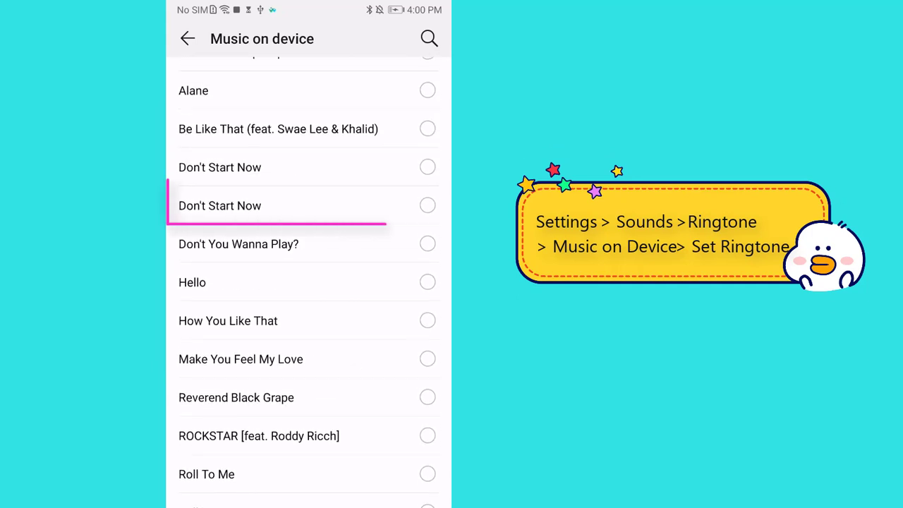
left_click(428, 205)
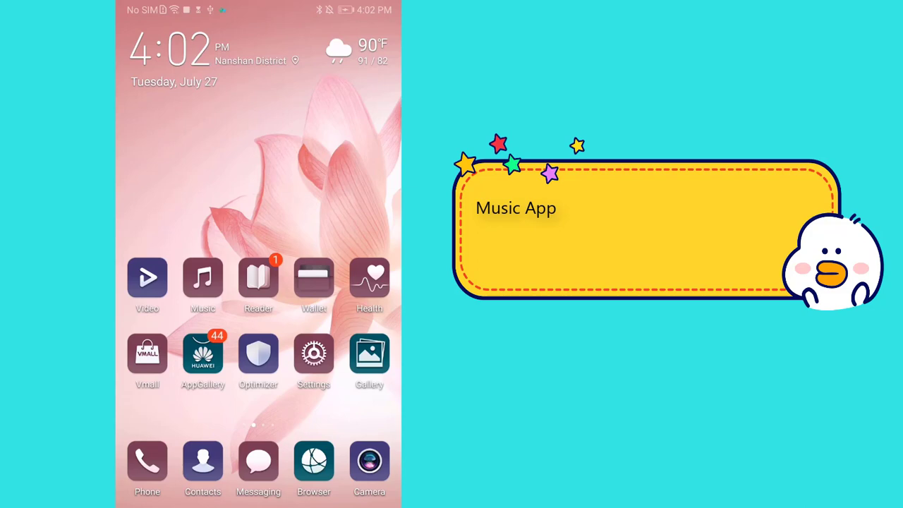
In Huawei Music's All songs list, run Scan local songs and dismiss the results.
left_click(203, 278)
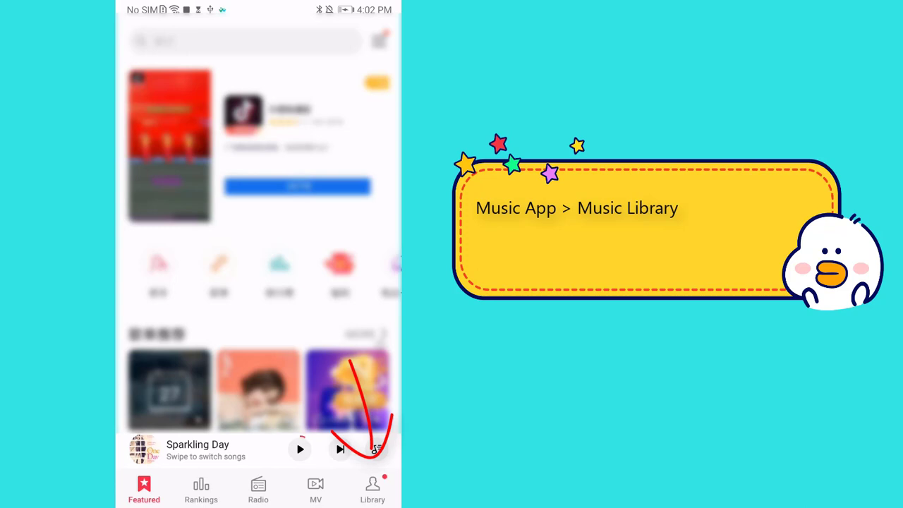
left_click(367, 490)
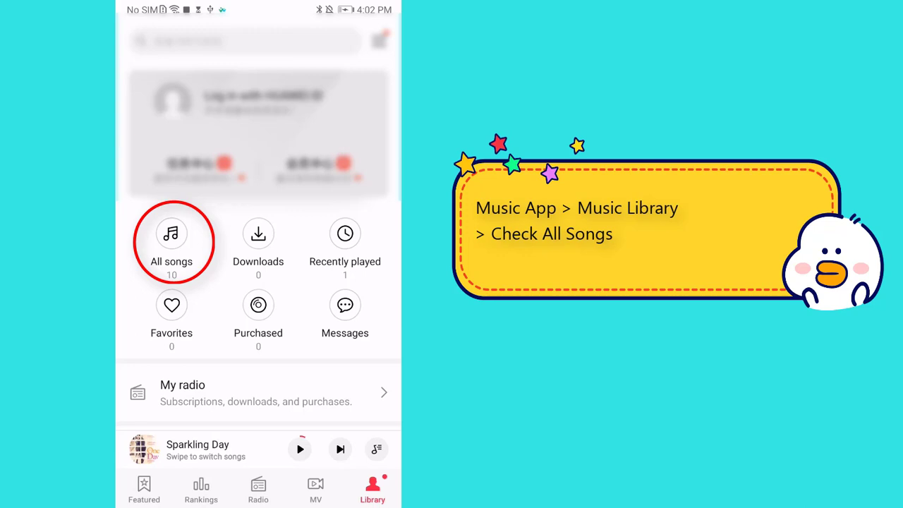
left_click(172, 244)
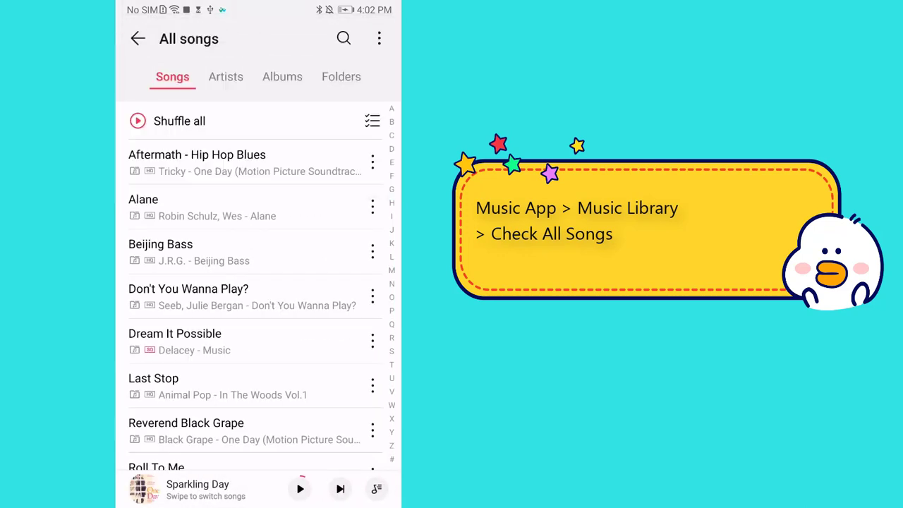
left_click(379, 38)
left_click(313, 156)
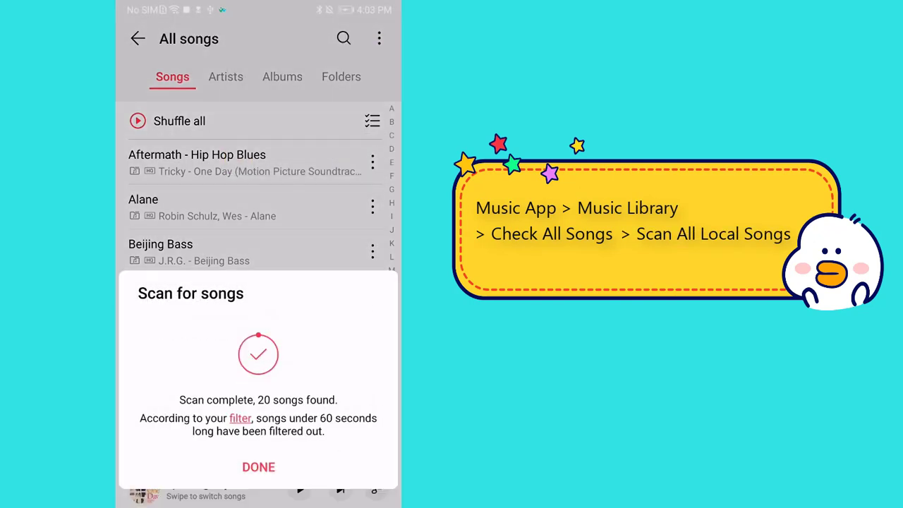
left_click(259, 467)
Set the second 'Don't Start Now' as the SIM 1 ringtone from its options menu.
left_click_drag(332, 348, 338, 313)
left_click(372, 326)
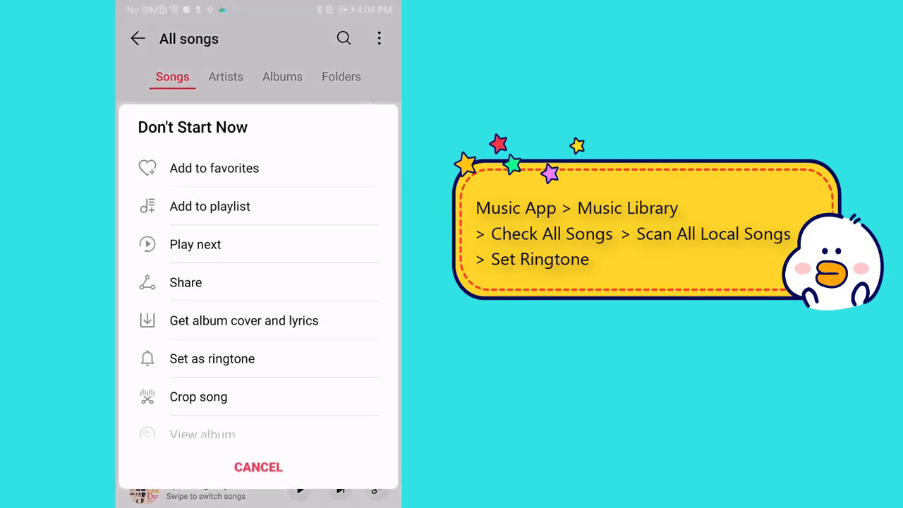
left_click(323, 362)
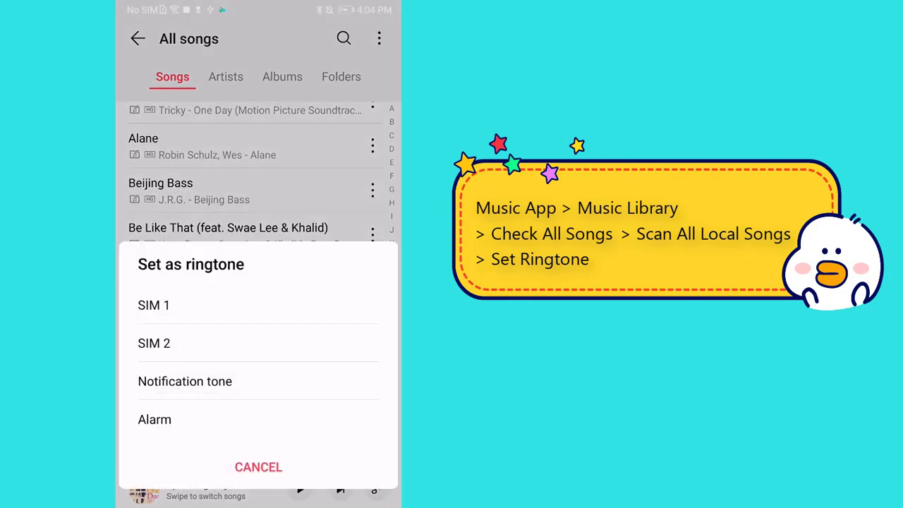
left_click(316, 317)
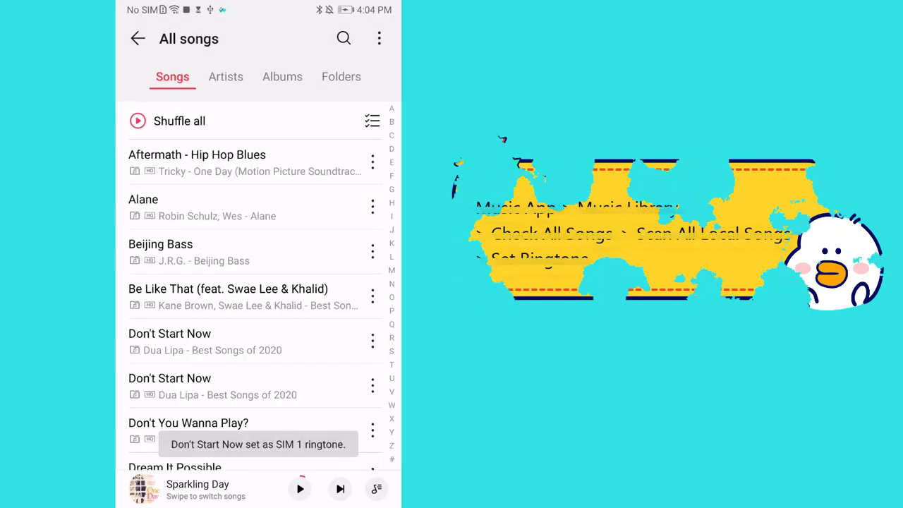